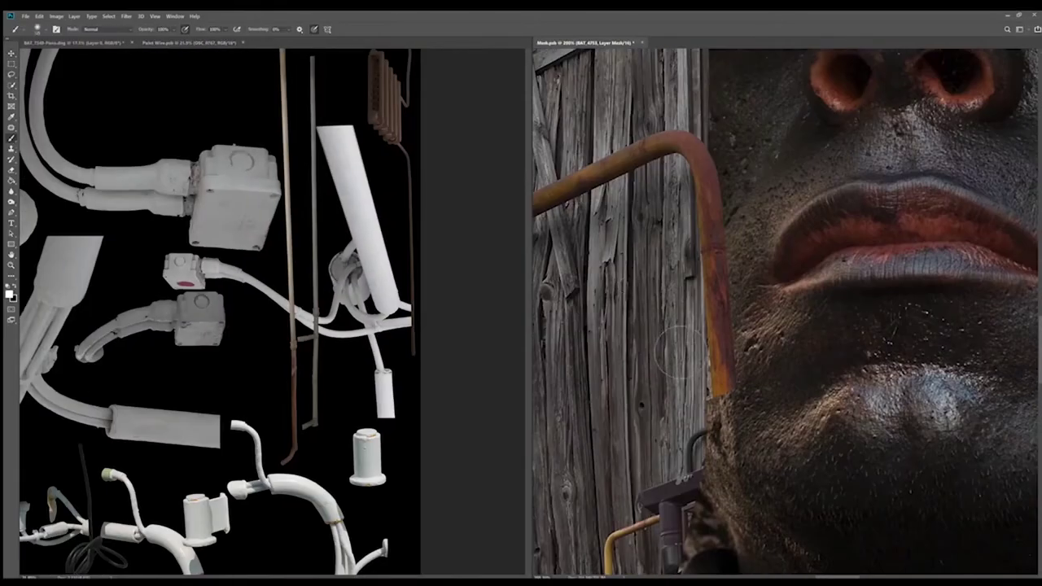
Commit the transform on the riveted door piece placed behind the masked statue
scroll(626, 285, up, 5)
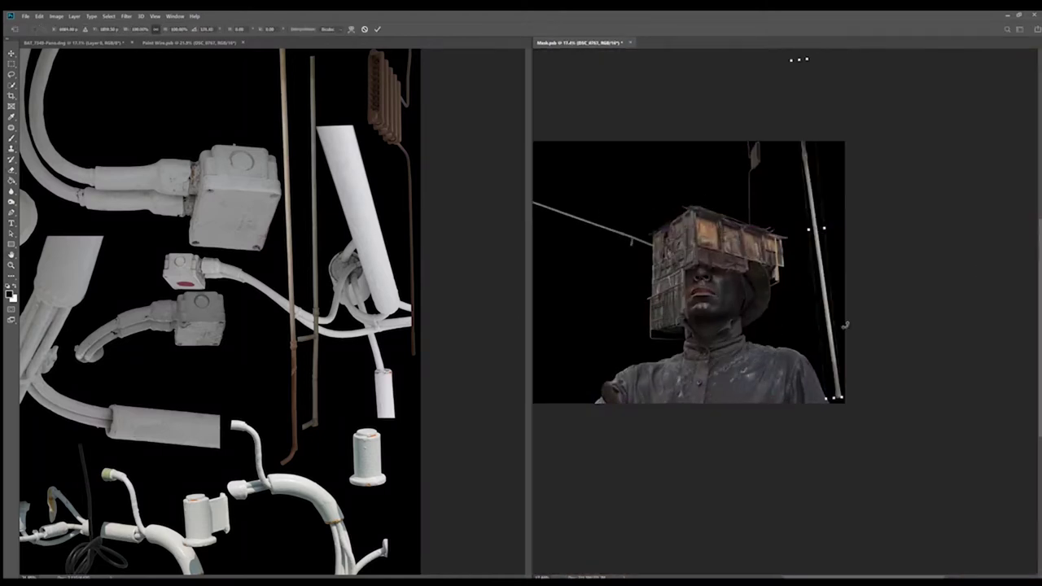
key(Return)
scroll(676, 347, up, 8)
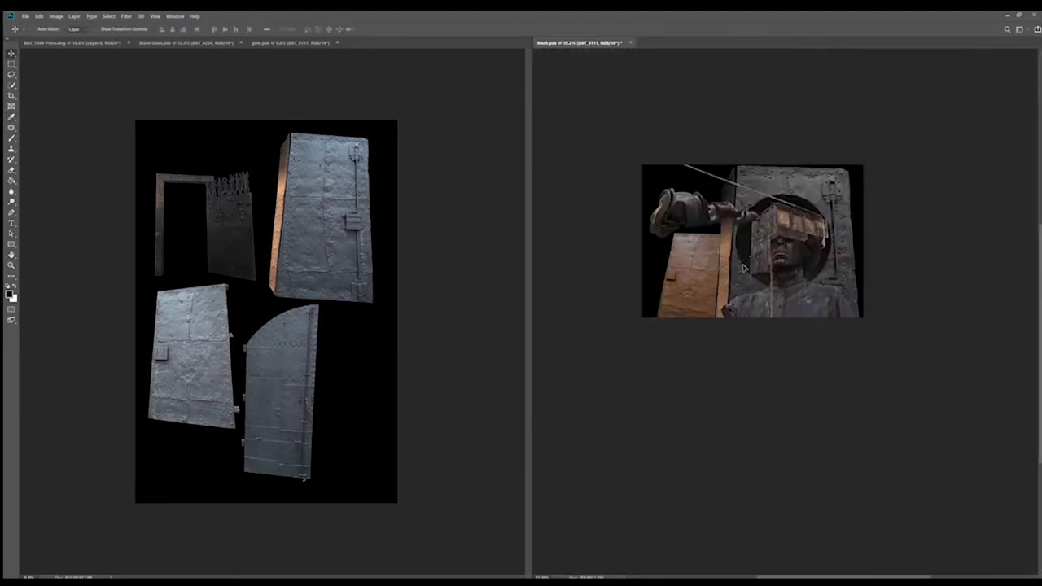
Start free-transforming the newly placed brass wall element in the Mask composite
key(ctrl+t)
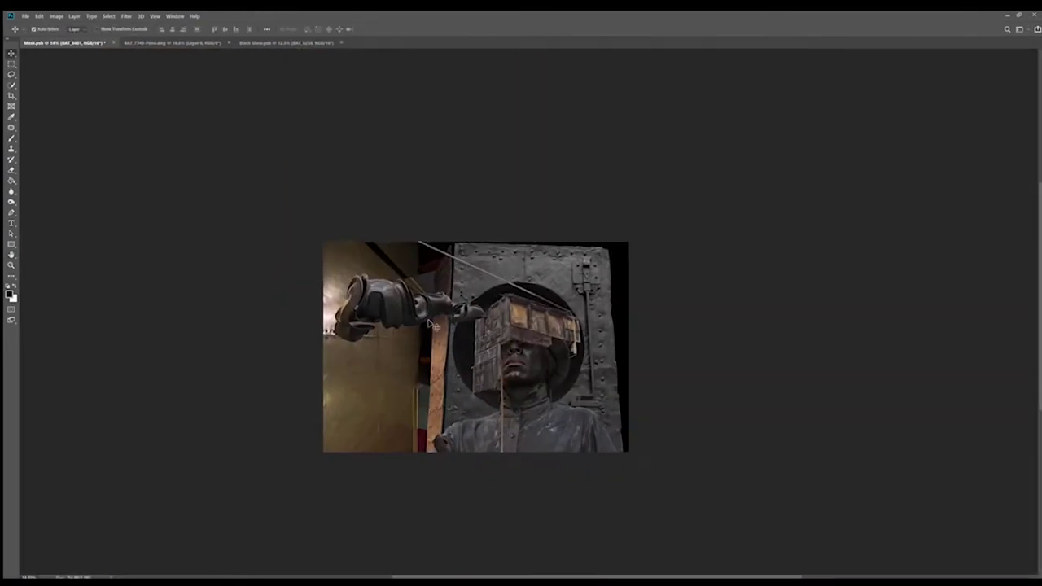
scroll(432, 324, down, 1)
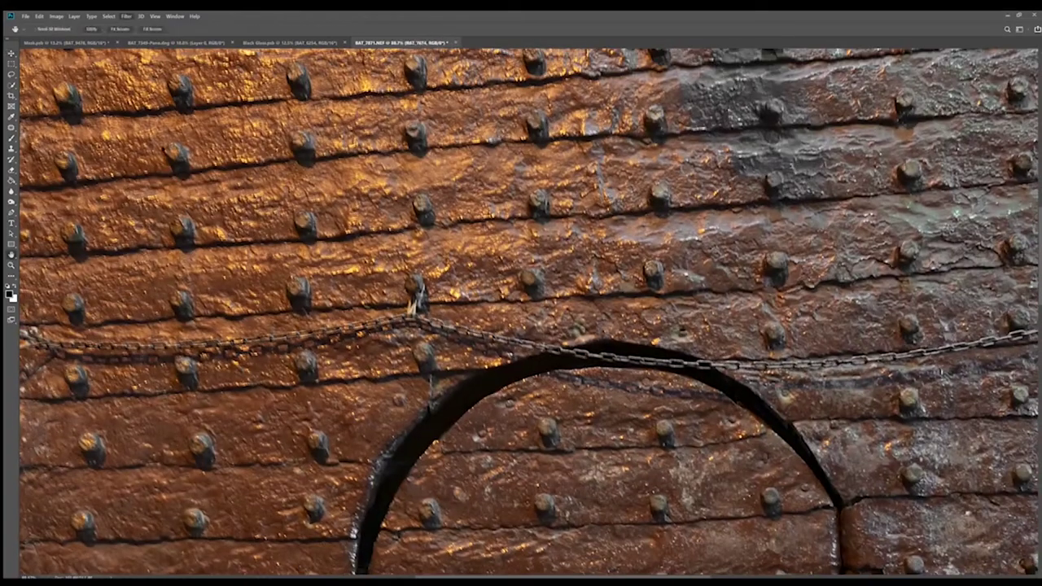
Fit the whole rusty riveted door image on screen with Ctrl+0
key(ctrl+0)
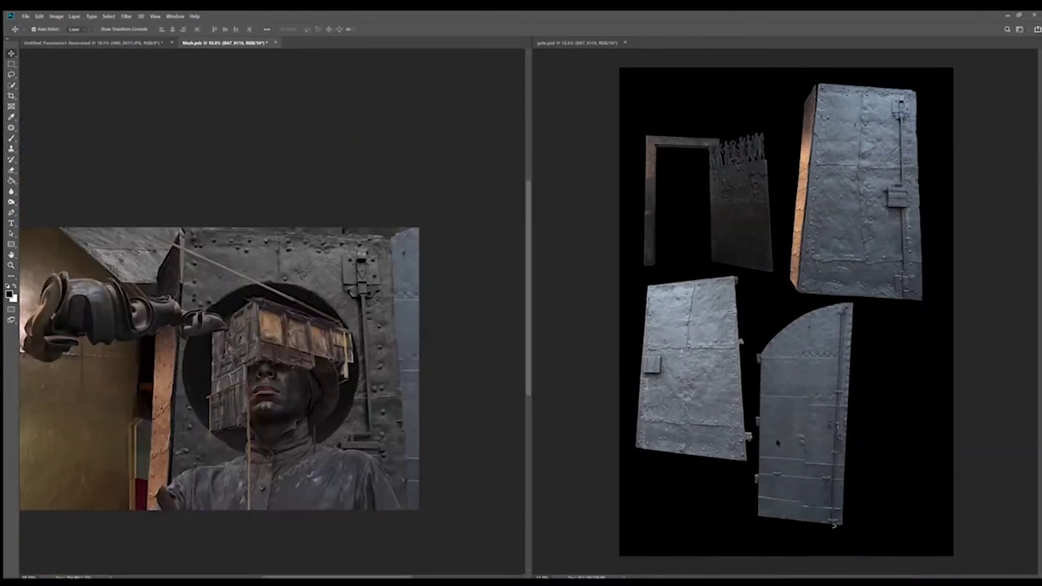
Commit the brass panel transform and paint its layer mask to blend it into the left wall
key(Return)
key(b)
scroll(172, 512, down, 2)
scroll(173, 512, up, 4)
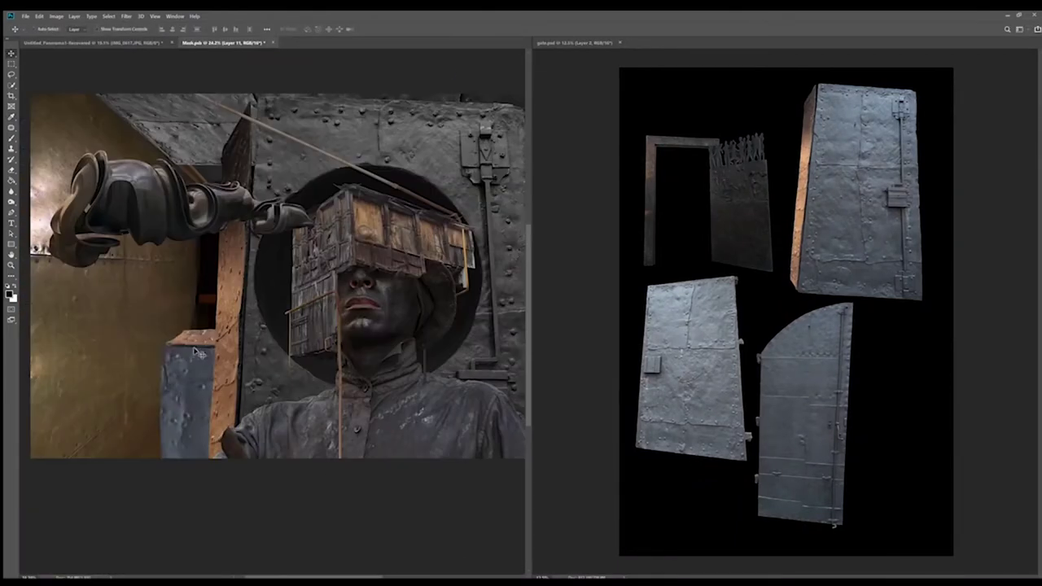
scroll(173, 513, up, 3)
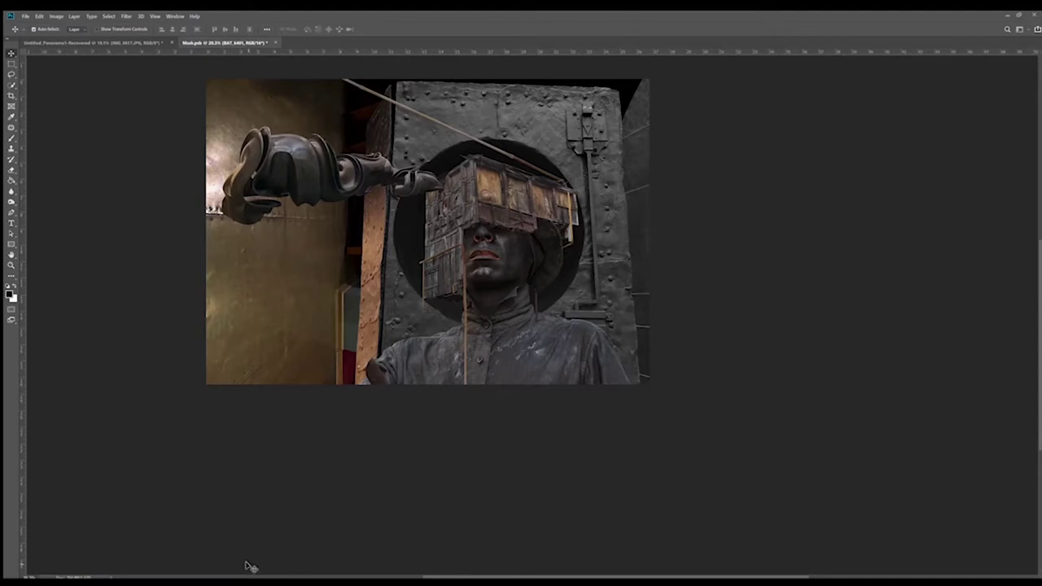
scroll(842, 274, down, 2)
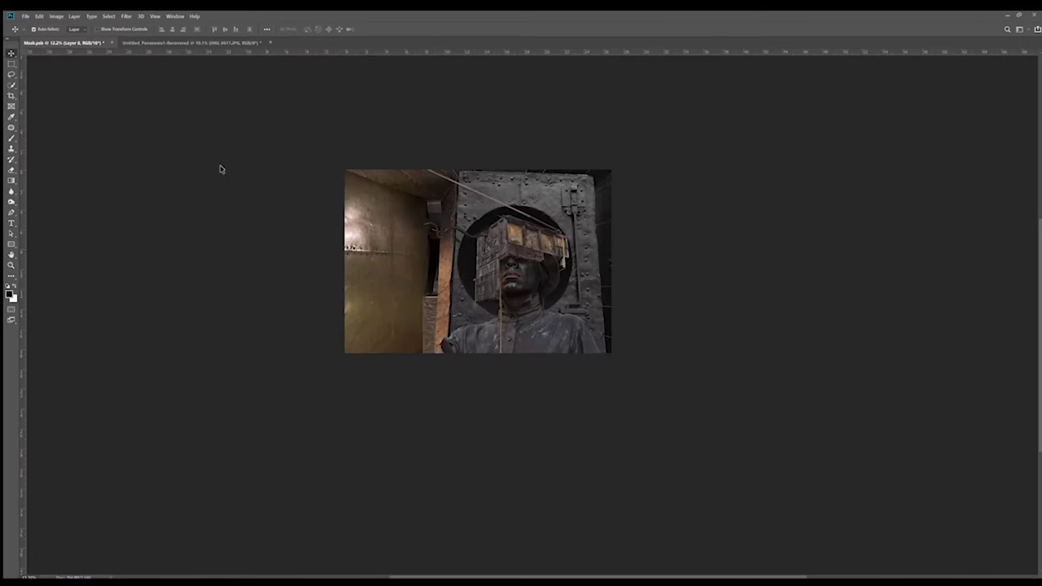
Scroll over the recessed cabinet opening fitted into the brass wall beside the spheres
scroll(346, 458, up, 2)
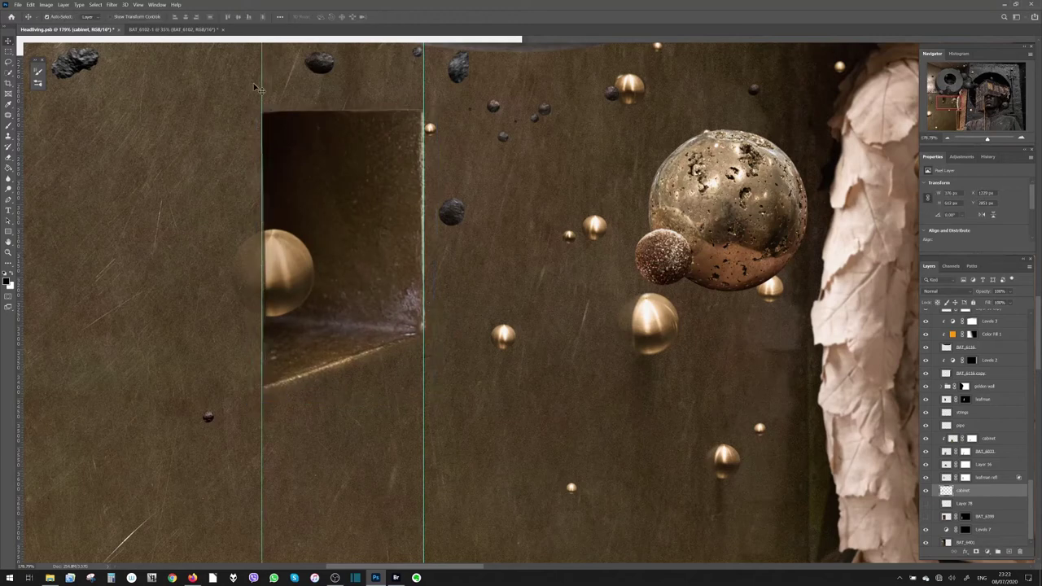
Revert the cabinet's last two burn strokes from History and review the whole composite
key(h)
click(432, 322)
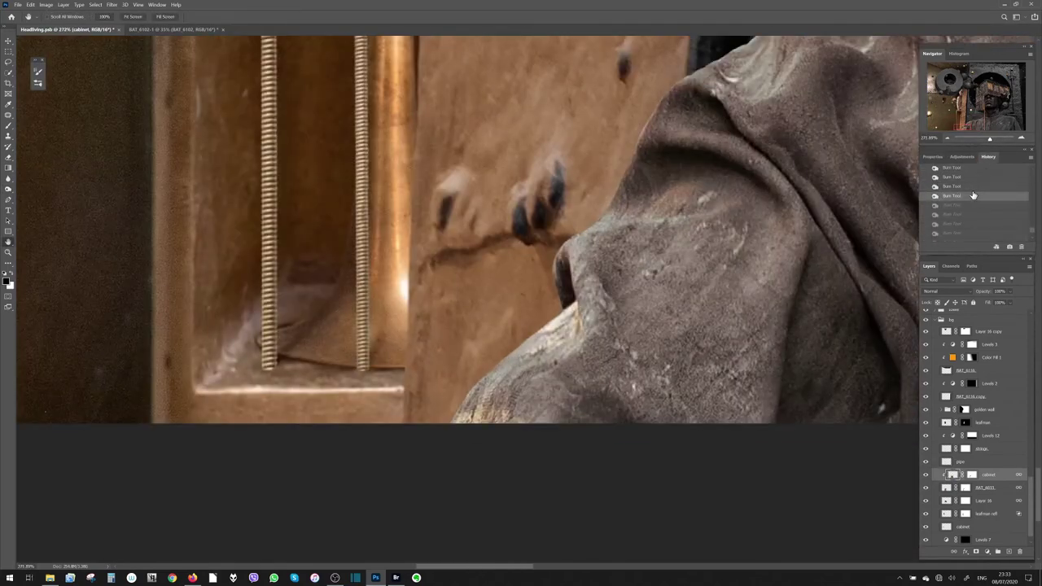
click(964, 177)
scroll(359, 358, down, 3)
scroll(427, 325, down, 3)
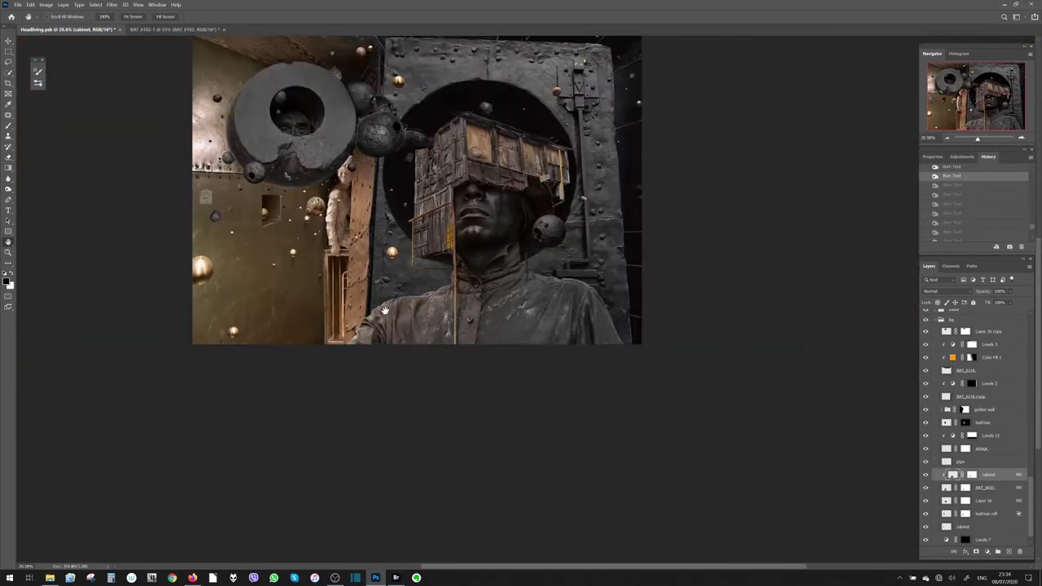
scroll(494, 293, down, 2)
scroll(562, 261, down, 2)
scroll(630, 228, down, 2)
scroll(675, 197, up, 1)
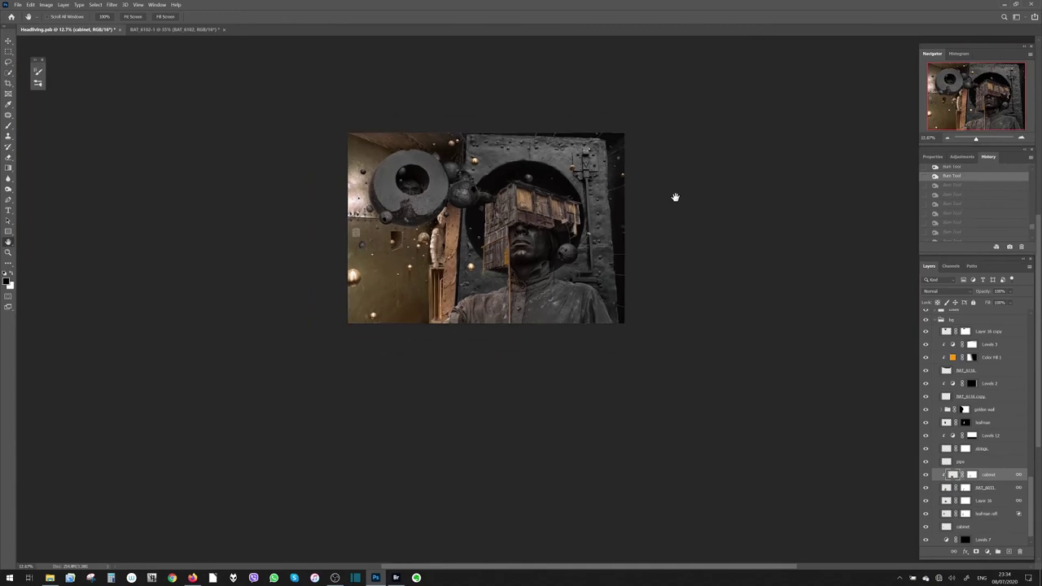
scroll(432, 269, up, 3)
scroll(651, 163, down, 2)
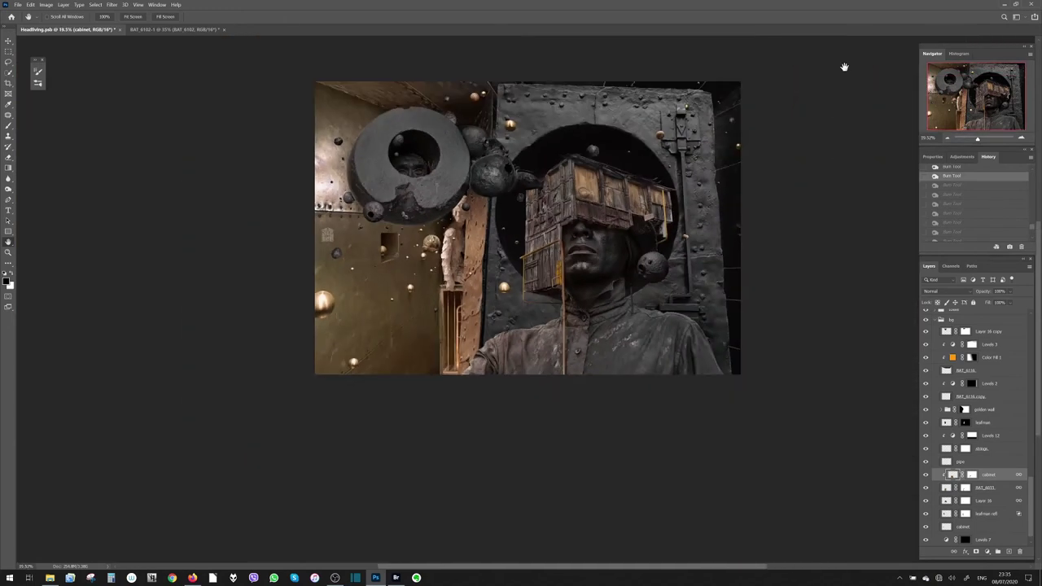
scroll(483, 179, up, 1)
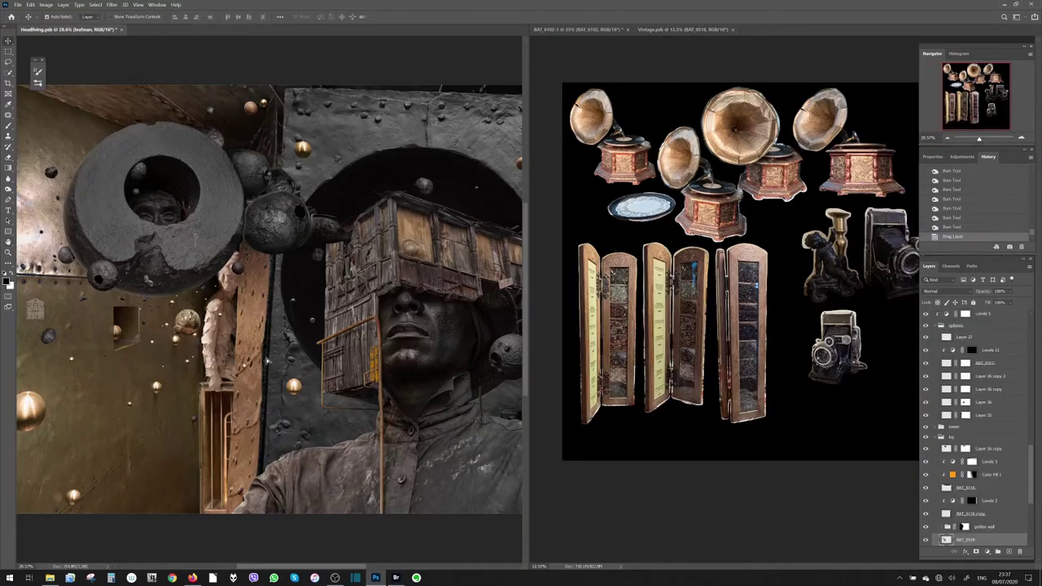
Move the Vintage gramophone into position on the golden wall
drag(267, 361, 263, 382)
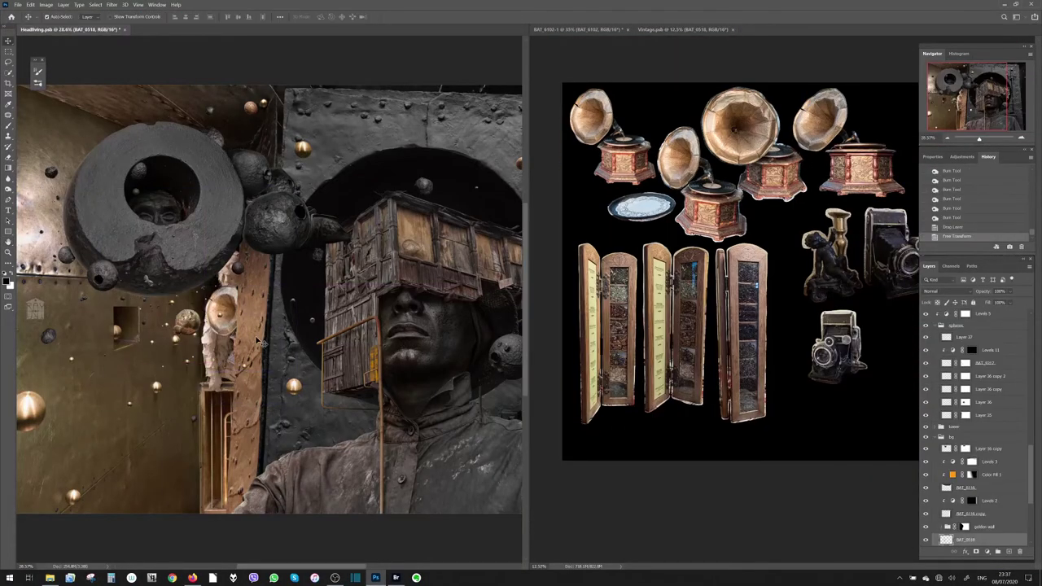
scroll(265, 366, up, 1)
scroll(263, 382, down, 3)
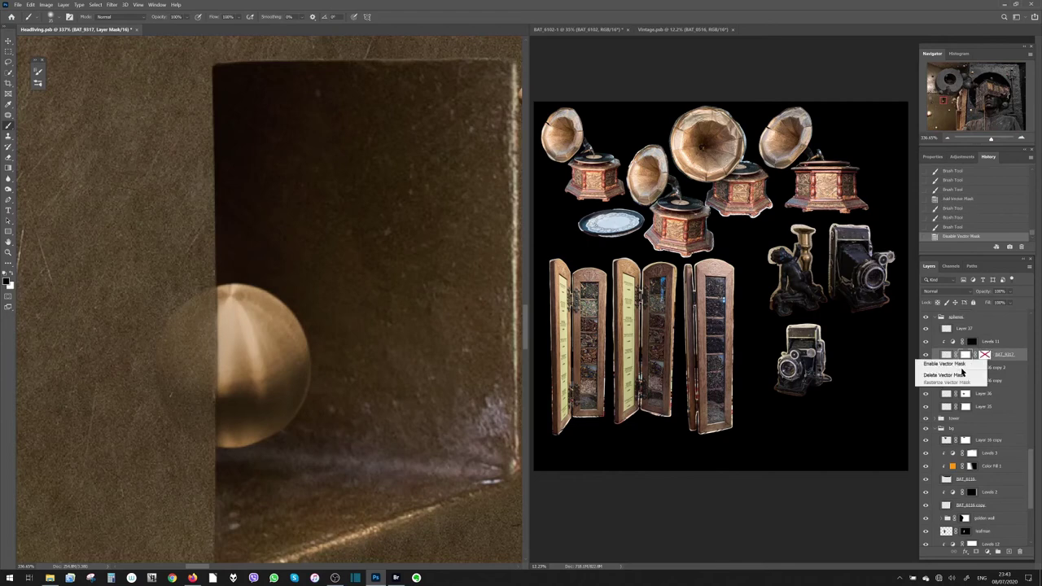
Erase the sphere's glow spilling left of the wall opening's edge
key(e)
drag(168, 327, 180, 319)
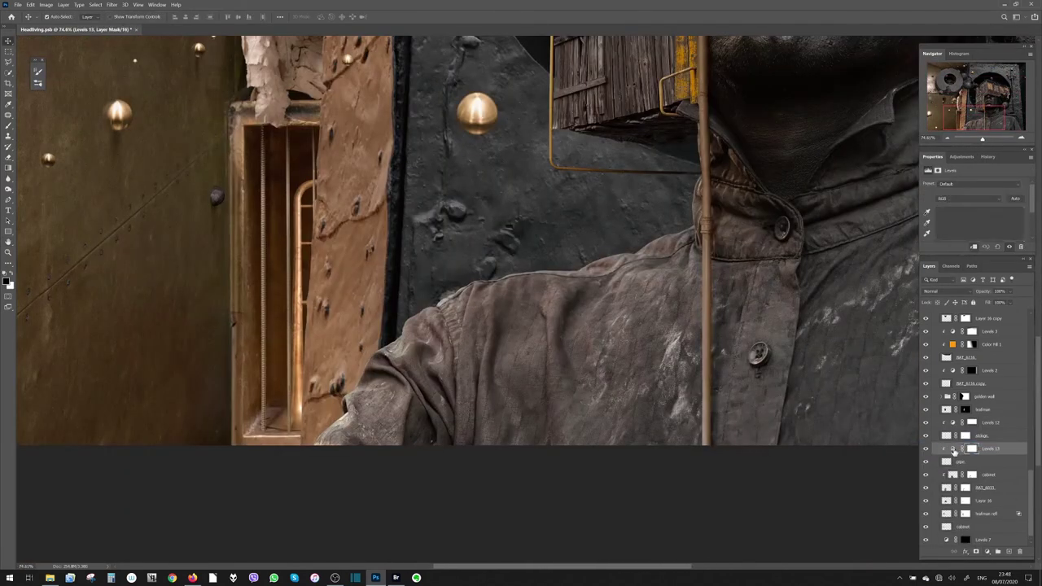
Adjust the Levels 13 tone settings and edit its mask with a gradient
click(953, 450)
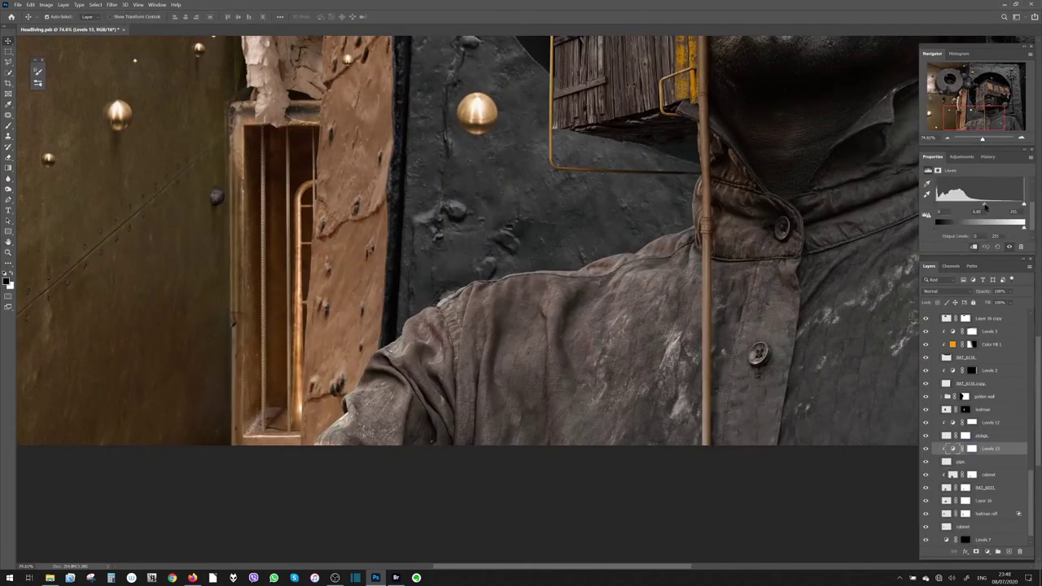
key(ctrl+backslash)
key(g)
click(954, 450)
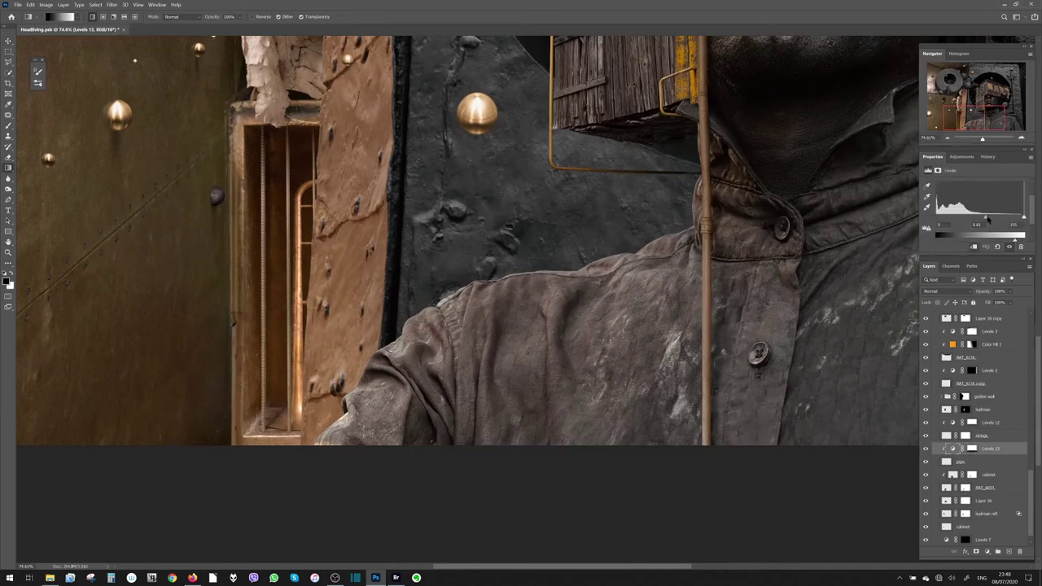
scroll(469, 245, up, 1)
Select the cabinet layer and switch to the Dodge tool
ctrl+click(304, 186)
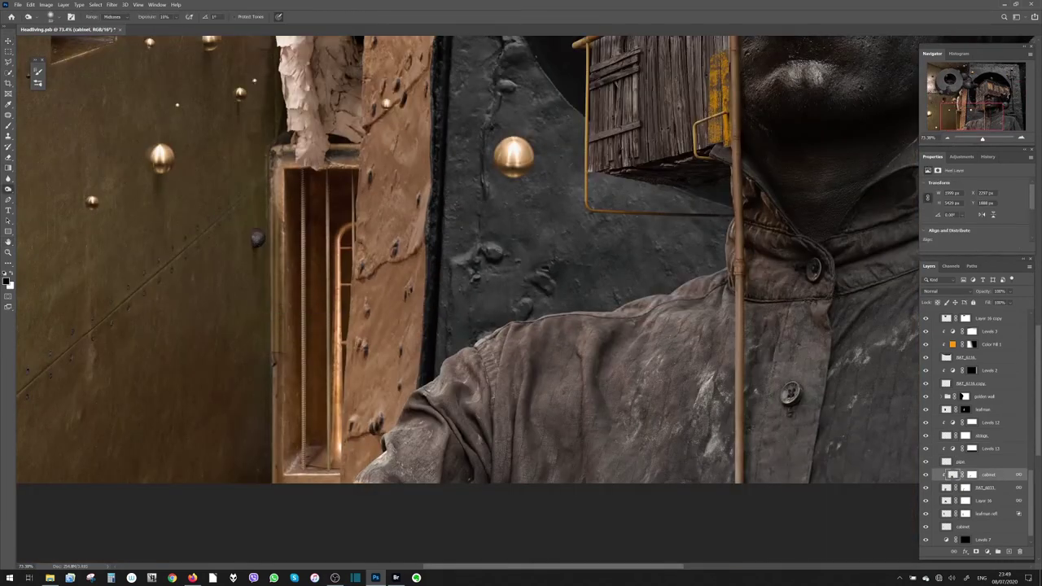
key(o)
scroll(399, 396, down, 5)
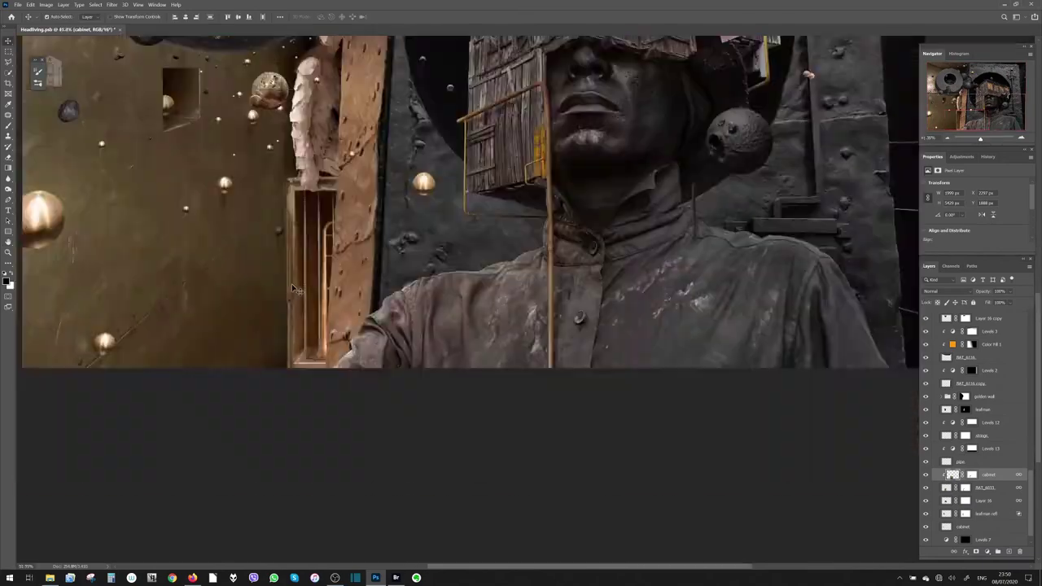
scroll(413, 225, down, 8)
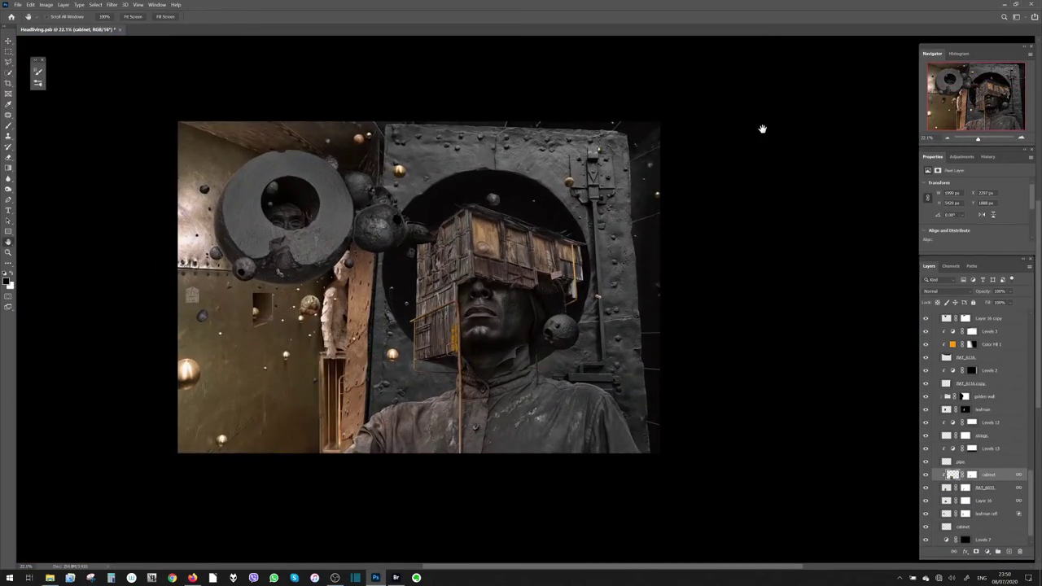
scroll(762, 129, up, 10)
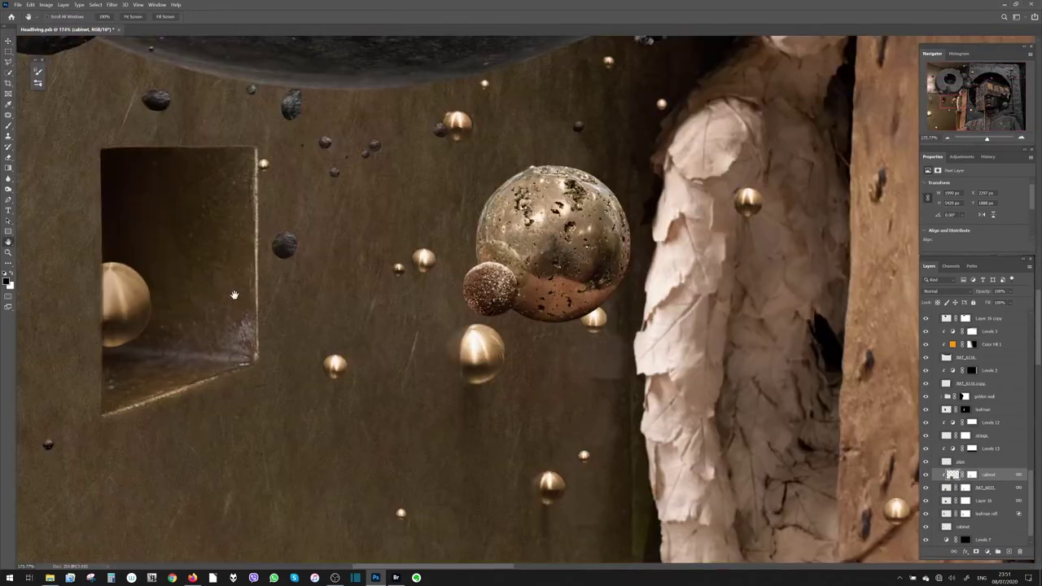
scroll(660, 167, down, 12)
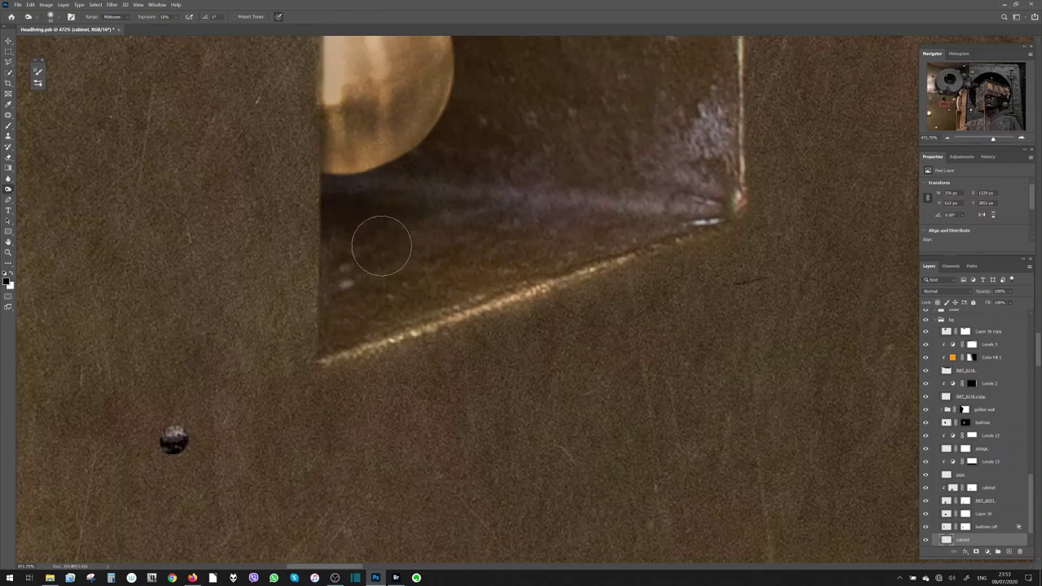
scroll(387, 225, down, 10)
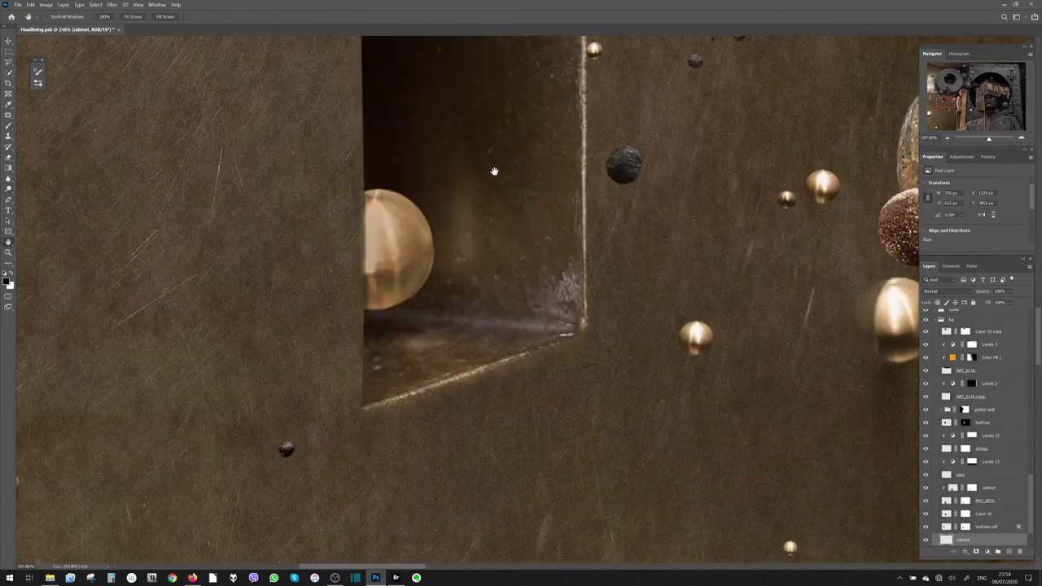
scroll(447, 202, up, 2)
scroll(407, 203, down, 4)
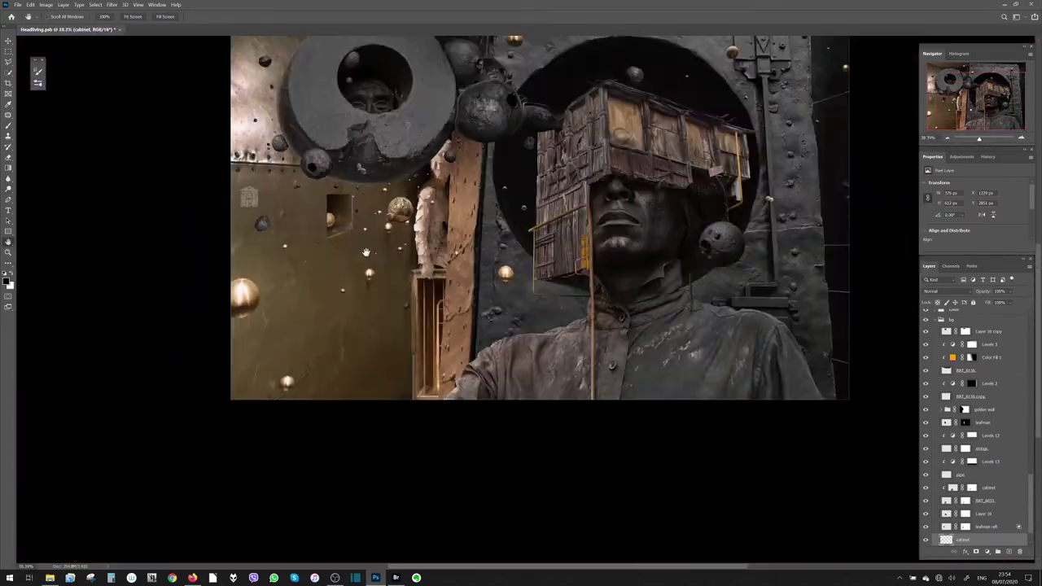
scroll(382, 204, down, 2)
scroll(365, 203, up, 4)
scroll(365, 204, down, 2)
scroll(364, 203, down, 1)
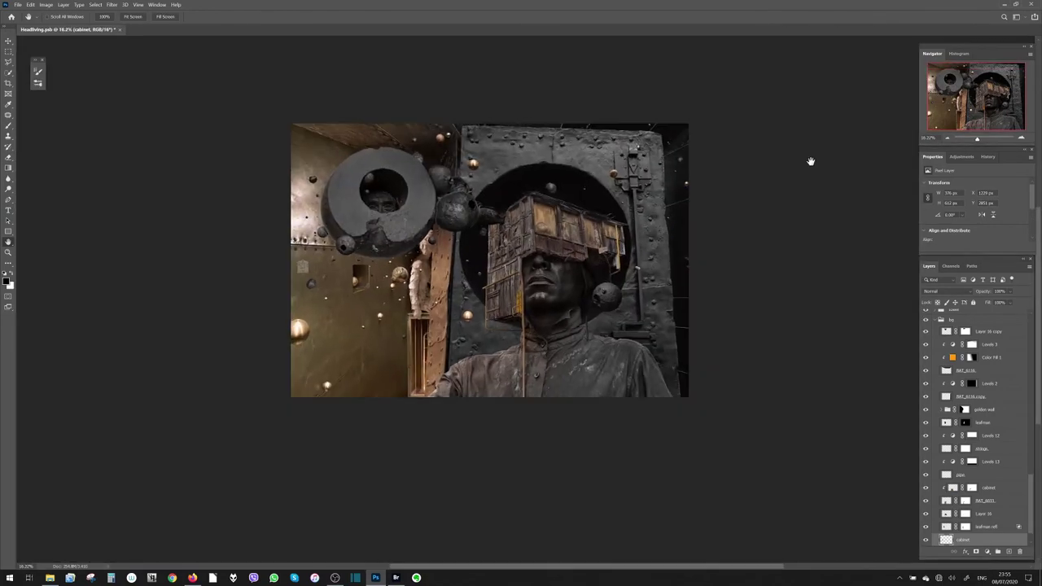
scroll(461, 121, up, 4)
scroll(462, 121, down, 3)
scroll(628, 225, down, 1)
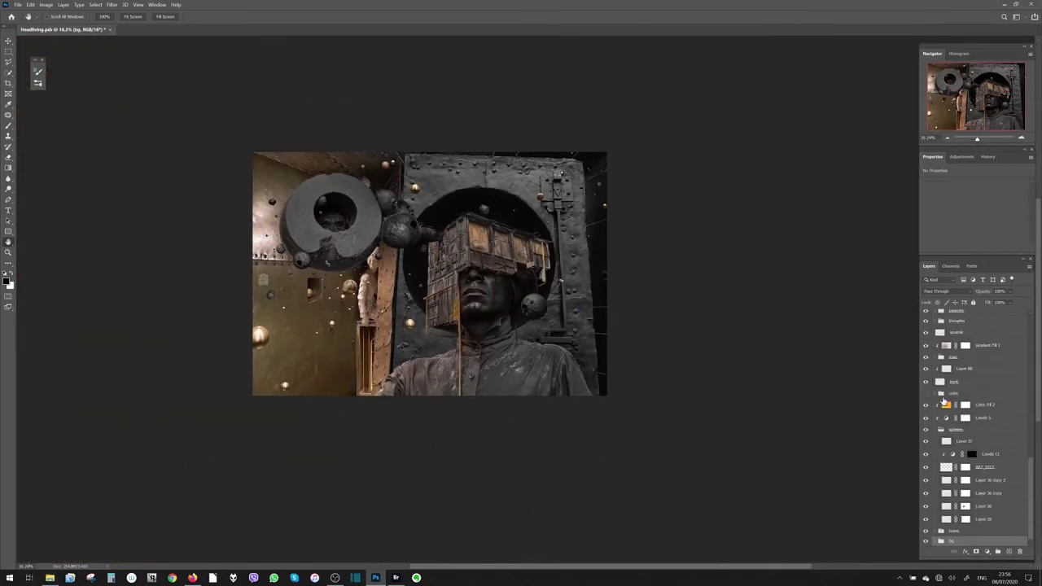
scroll(244, 326, up, 5)
key(v)
right_click(136, 329)
click(155, 336)
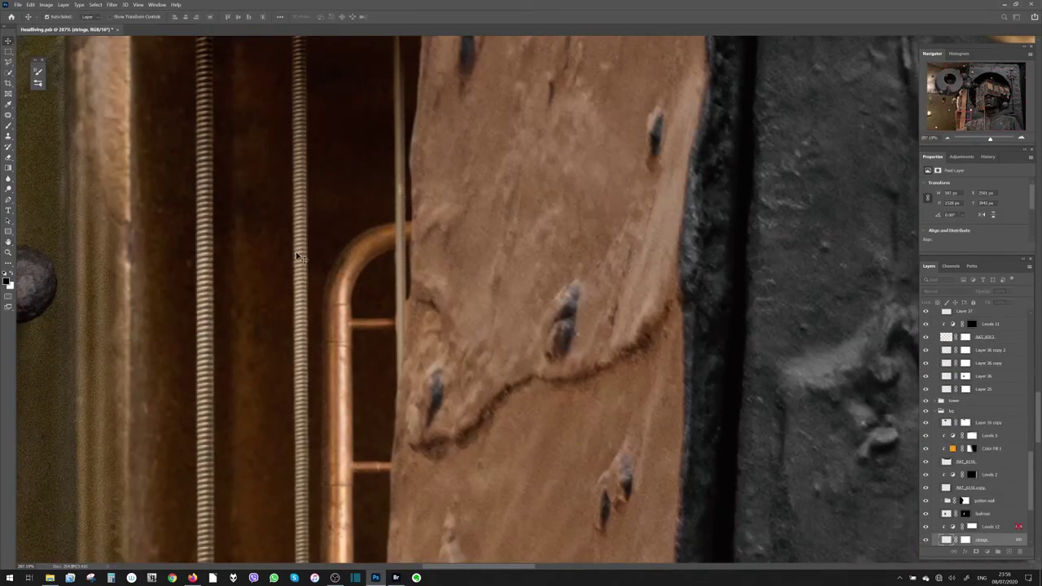
right_click(160, 302)
click(211, 315)
scroll(288, 227, down, 2)
scroll(288, 227, down, 2)
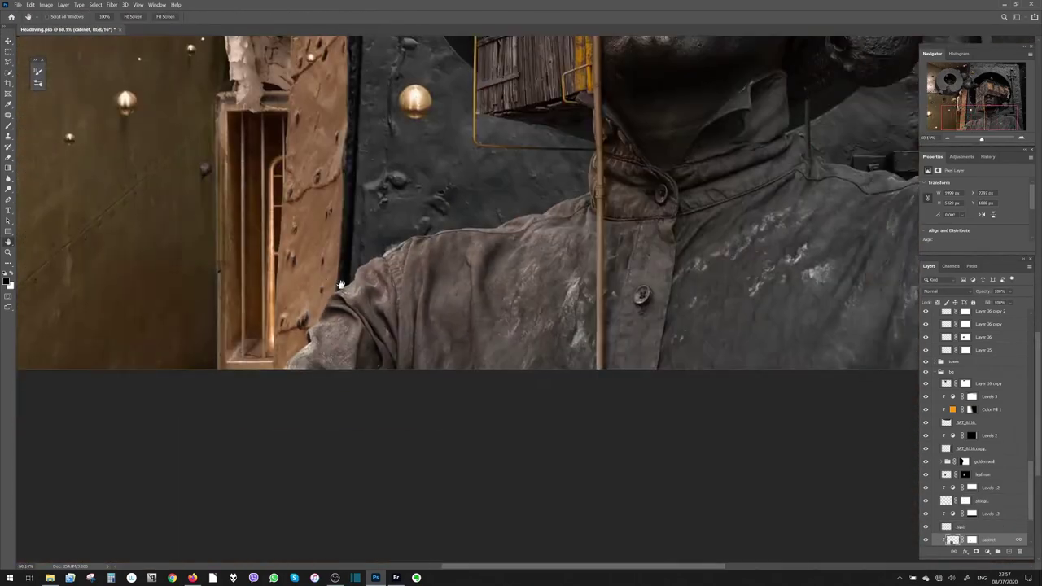
scroll(288, 228, down, 2)
scroll(289, 227, down, 1)
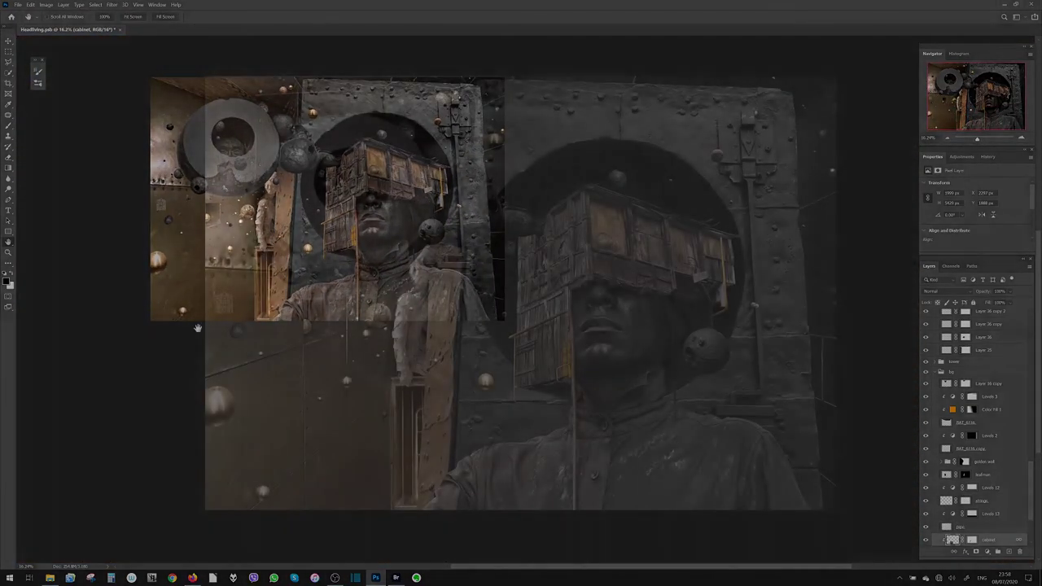